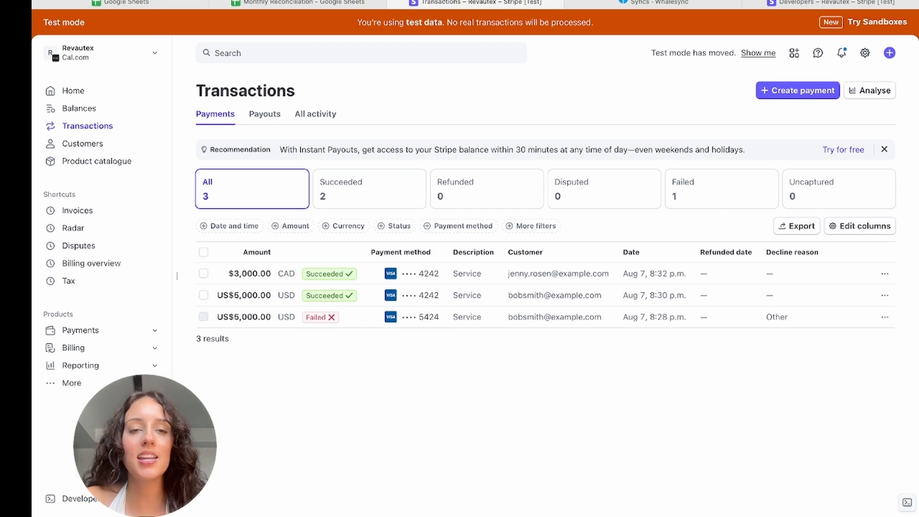
Step: Switch to Whalesync, start a new sync and choose Google Sheets as the first app
left_click(297, 3)
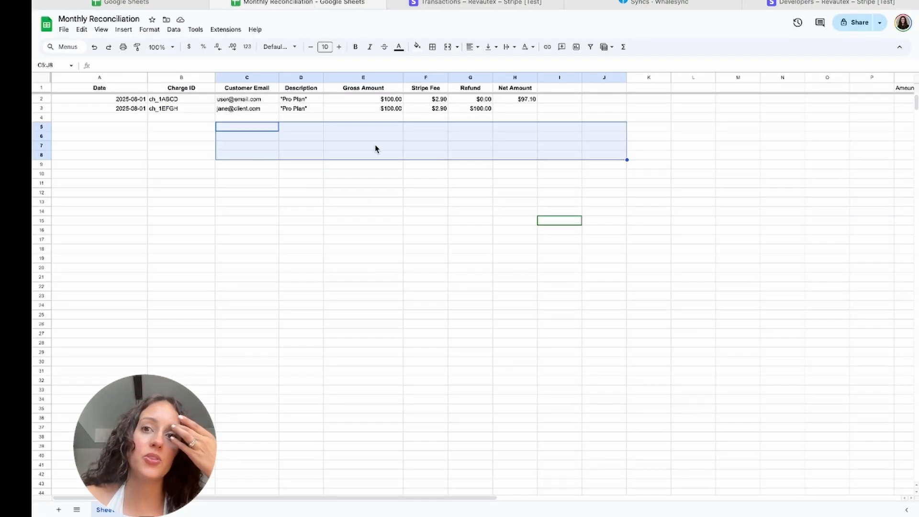
left_click(655, 4)
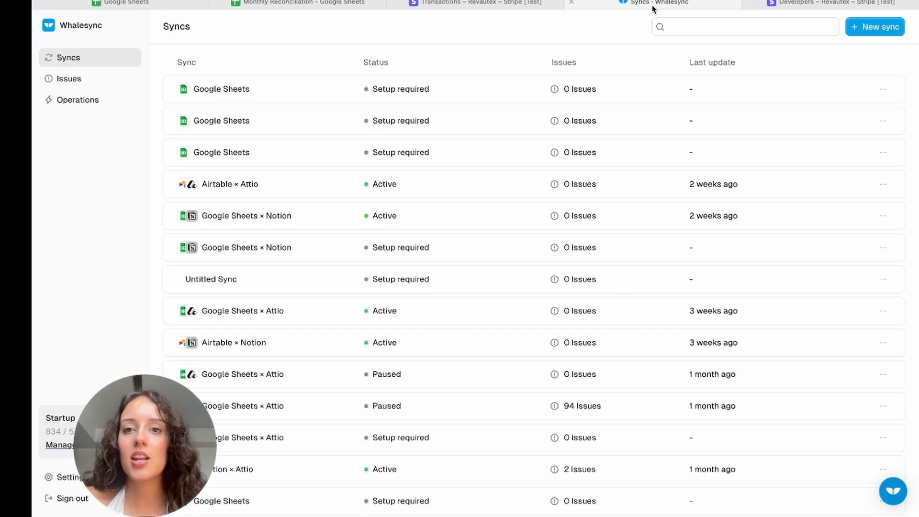
left_click(875, 27)
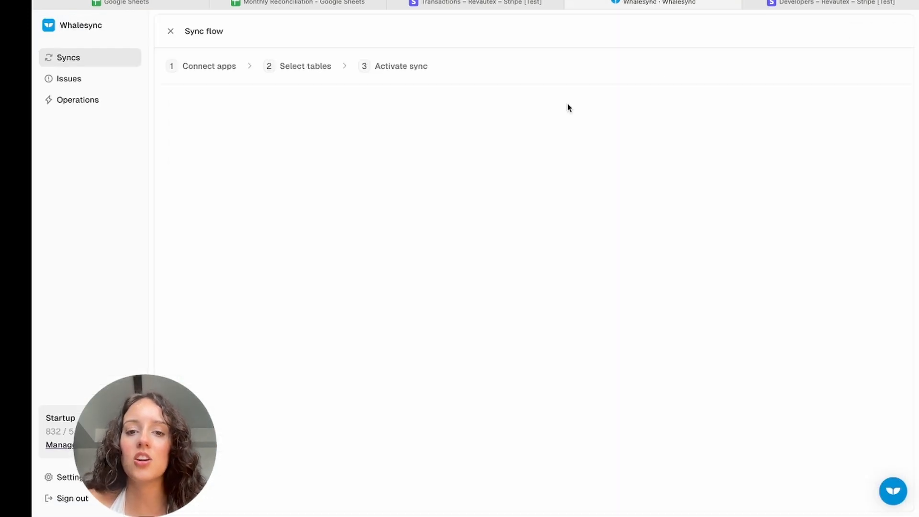
left_click(324, 160)
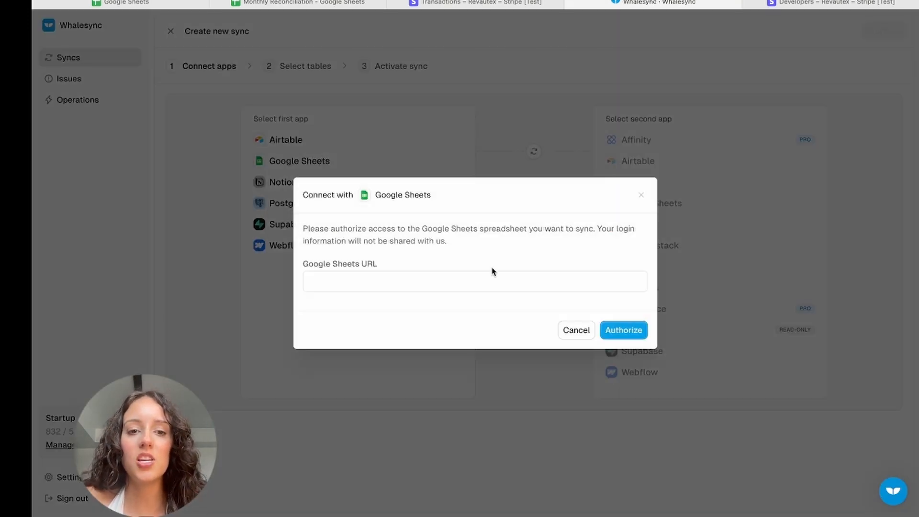
Step: Copy the URL of the Monthly Reconciliation spreadsheet
left_click(337, 4)
key("super+l")
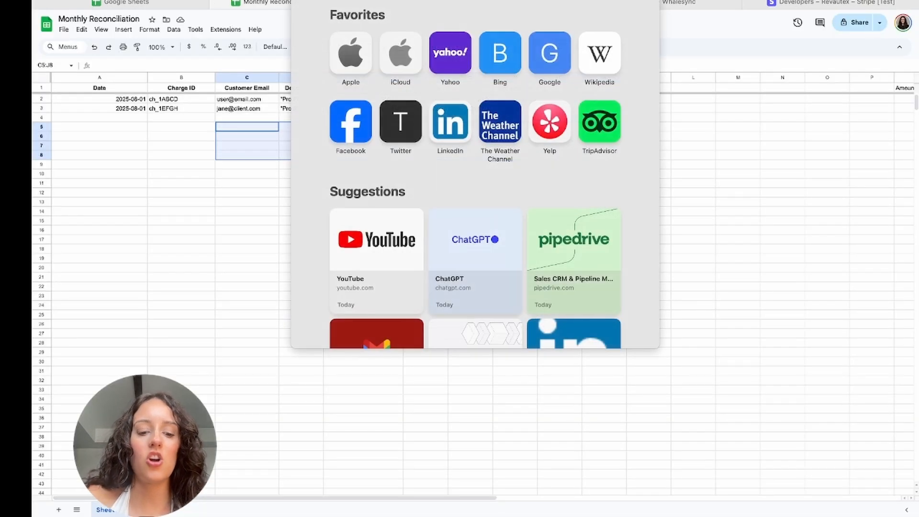
key("Escape")
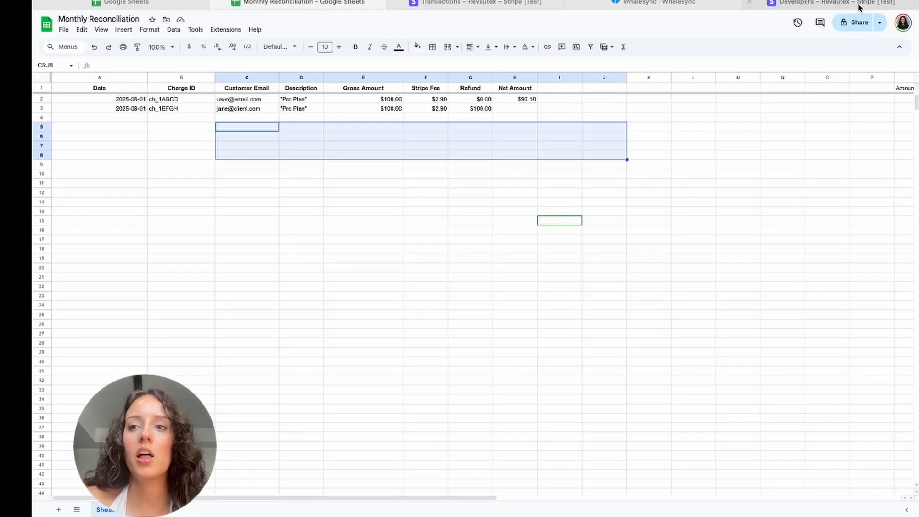
left_click(879, 22)
left_click(543, 4)
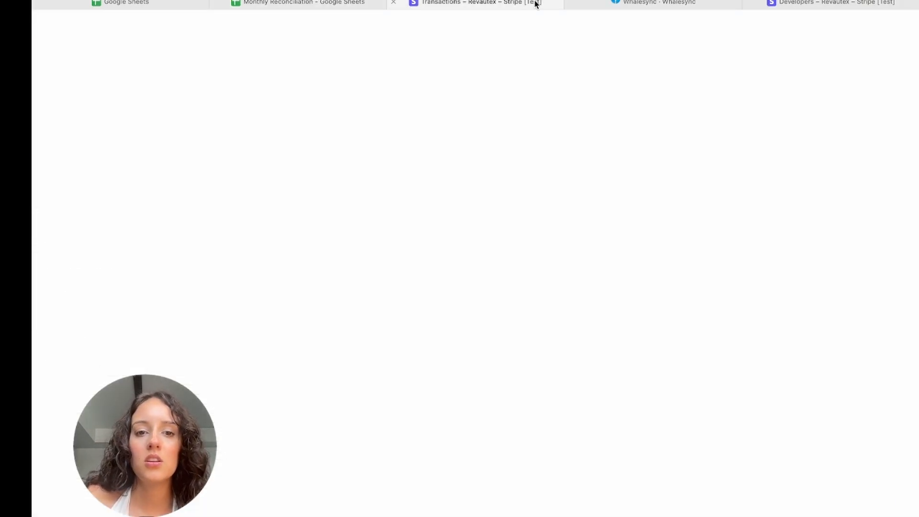
Step: Authorize Google Sheets in Whalesync with the copied spreadsheet URL and save Monthly Reconciliation as the spreadsheet
left_click(610, 5)
left_click(405, 285)
key("super+v")
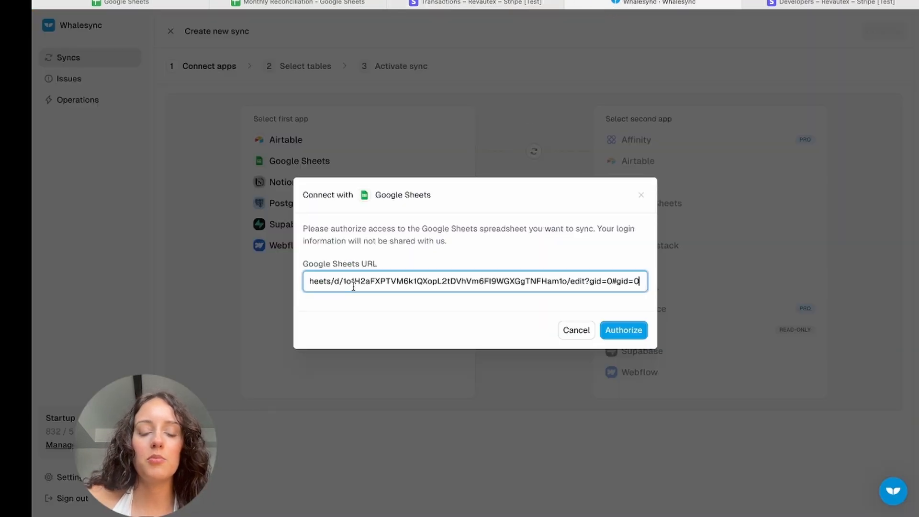
left_click(623, 330)
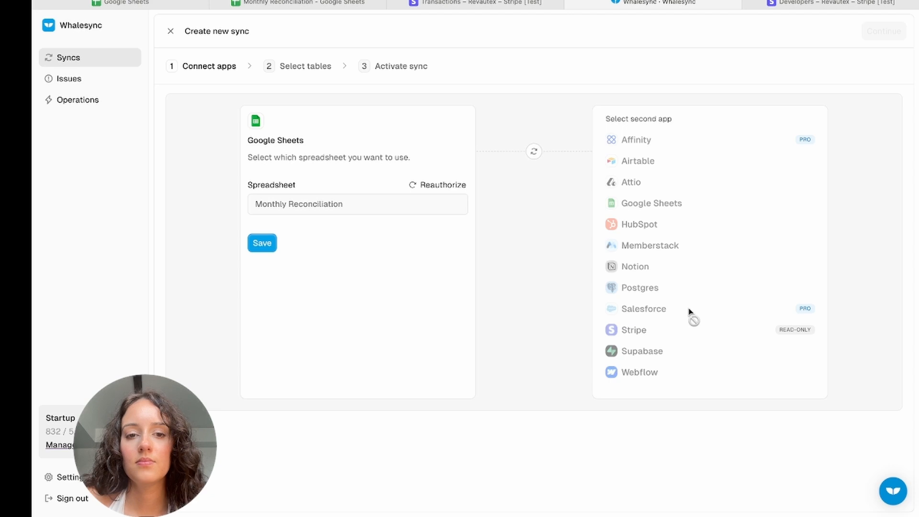
left_click(263, 244)
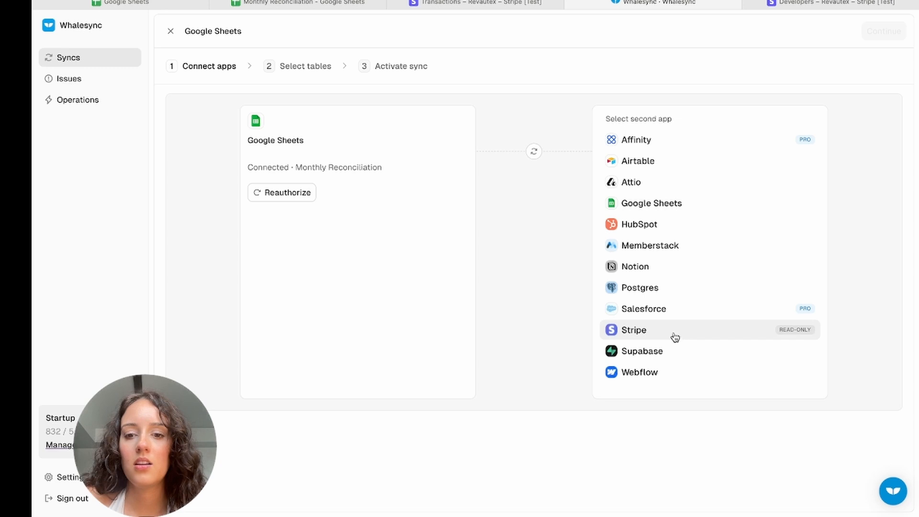
Step: Connect Stripe as the second app by pasting the secret API key from Stripe's developer page, and save the Revautex account
left_click(673, 335)
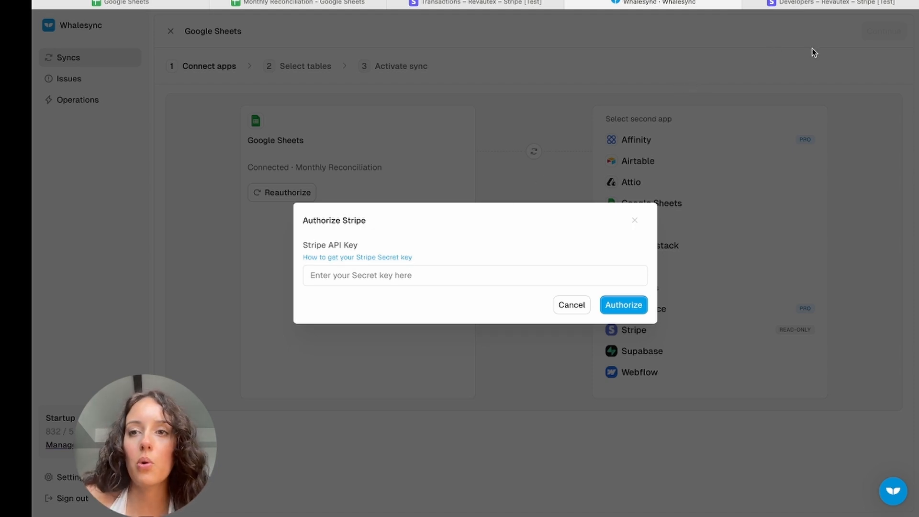
left_click(829, 6)
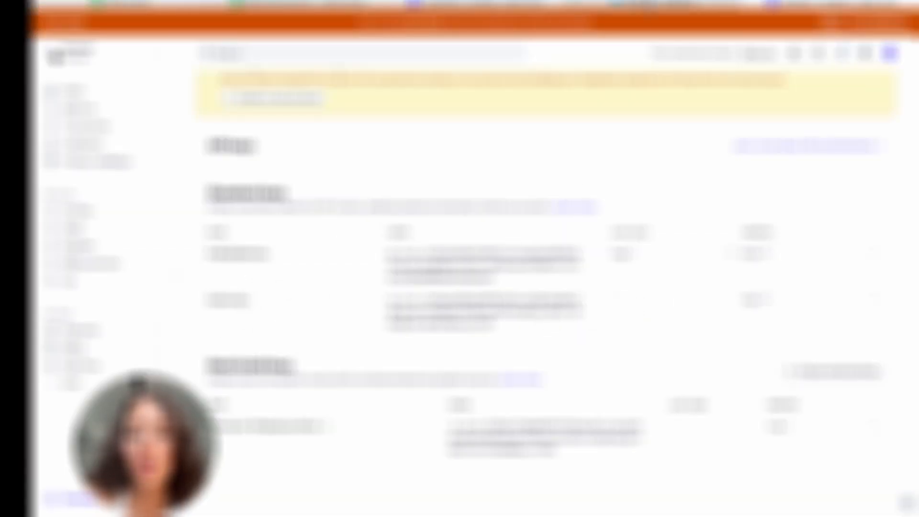
left_click(653, 3)
left_click(418, 274)
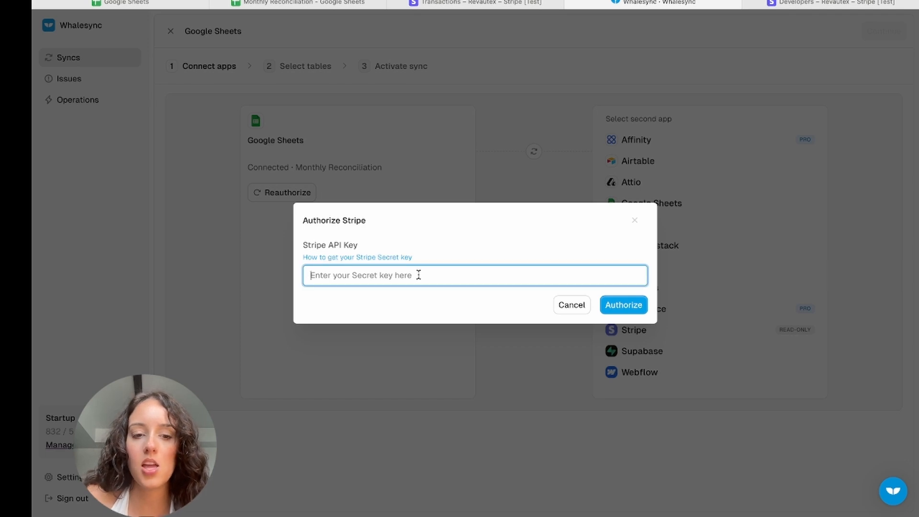
key("ctrl+v")
left_click(623, 304)
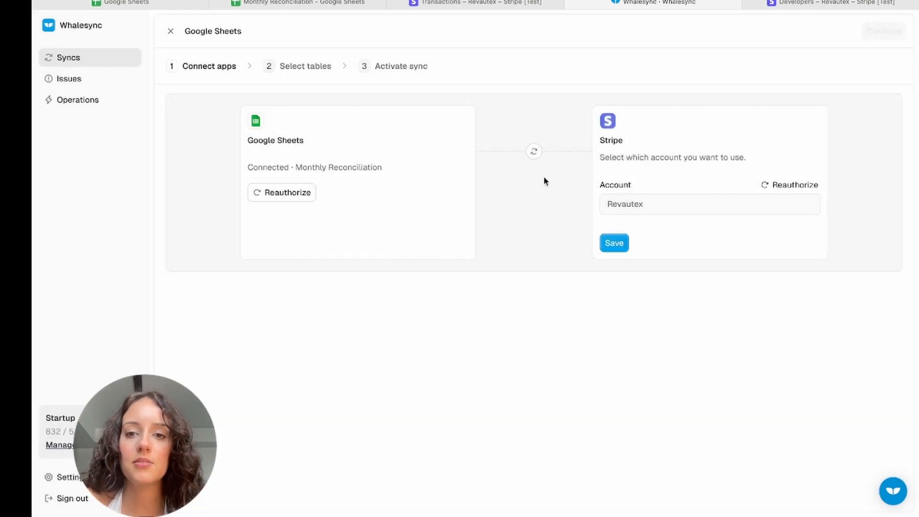
left_click(613, 243)
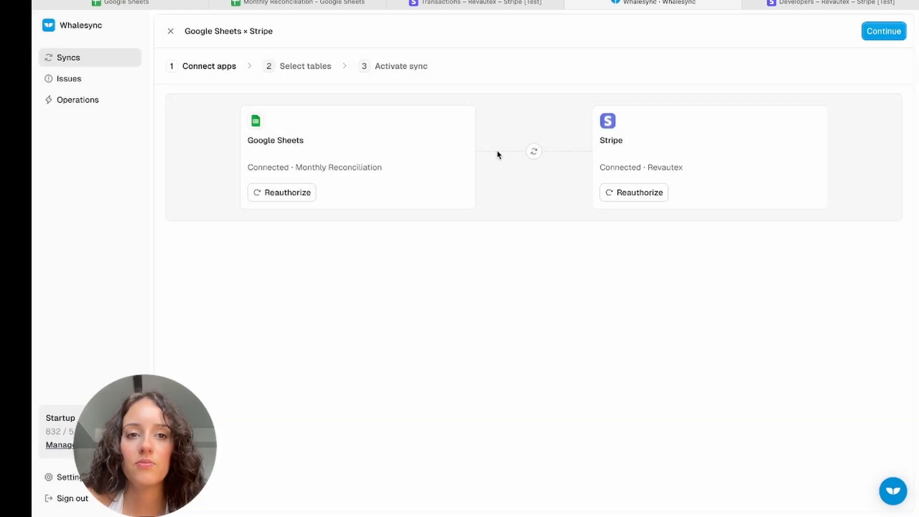
Step: Continue to table selection and pair Sheet1 with Stripe's Balance transaction table
left_click(885, 31)
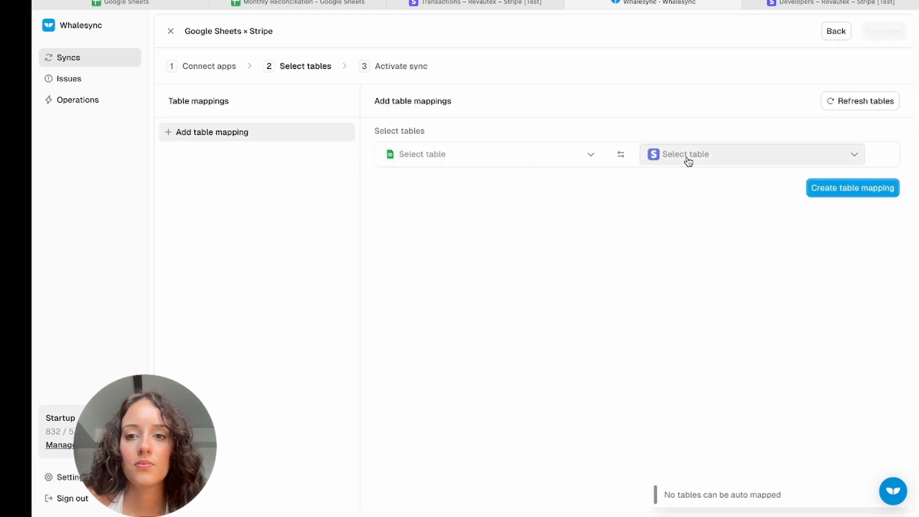
left_click(687, 160)
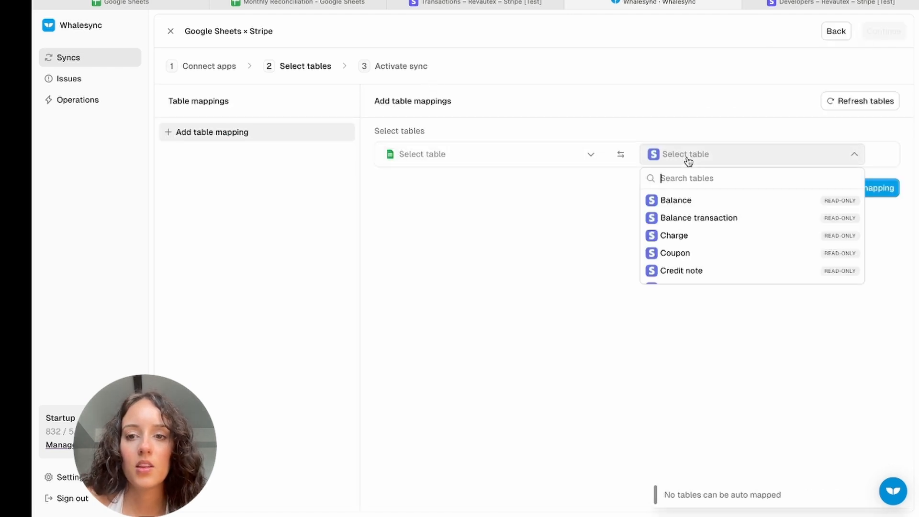
left_click(692, 217)
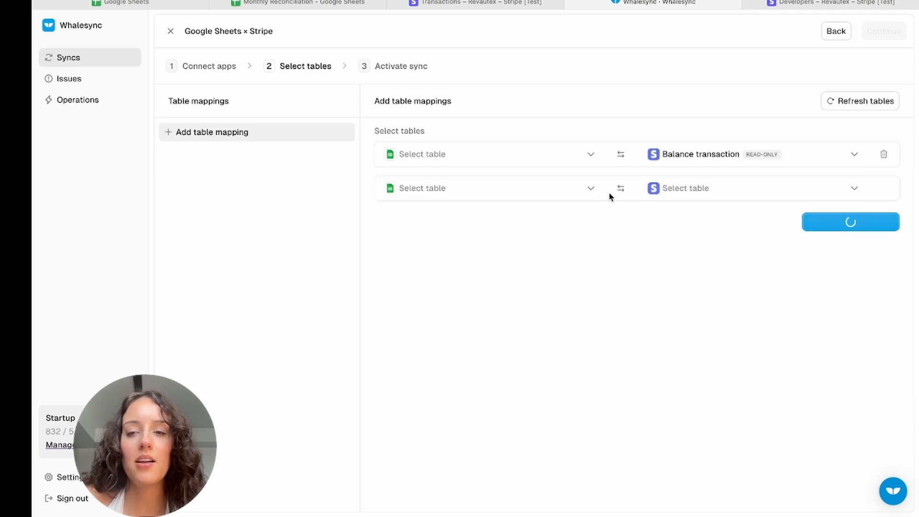
left_click(565, 158)
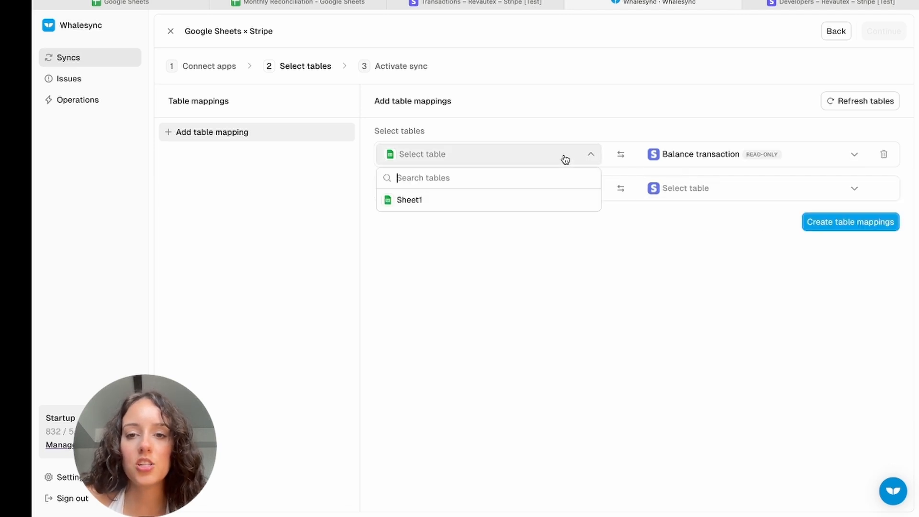
left_click(516, 200)
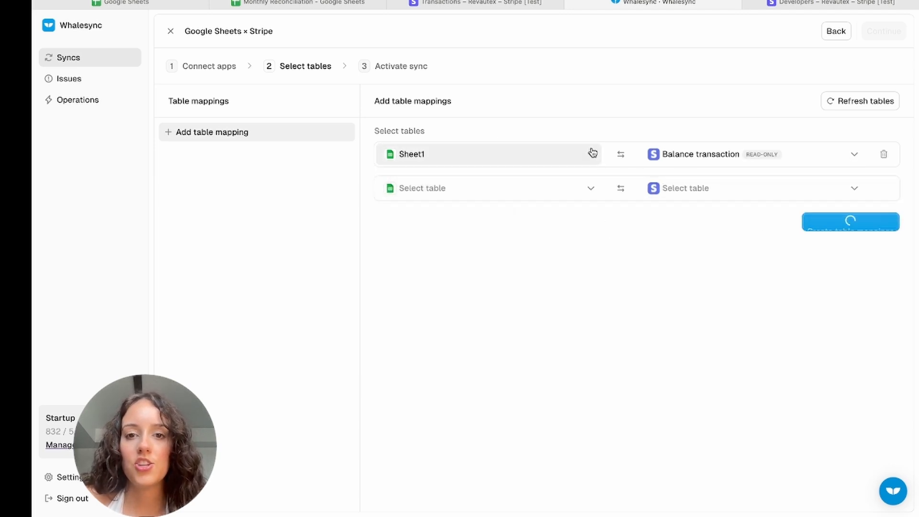
Step: Create the table mapping with a Whalesync ID column in Sheet1, checking that column in the Monthly Reconciliation spreadsheet
left_click(862, 226)
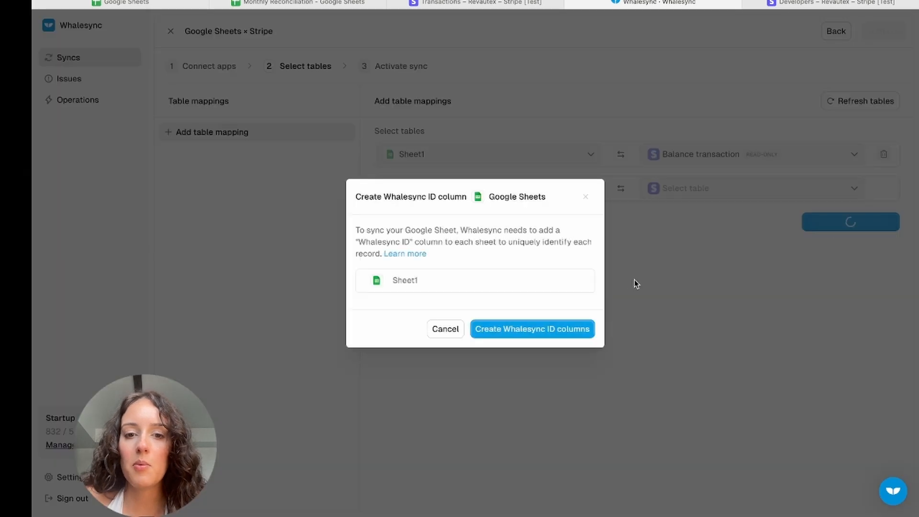
left_click(533, 330)
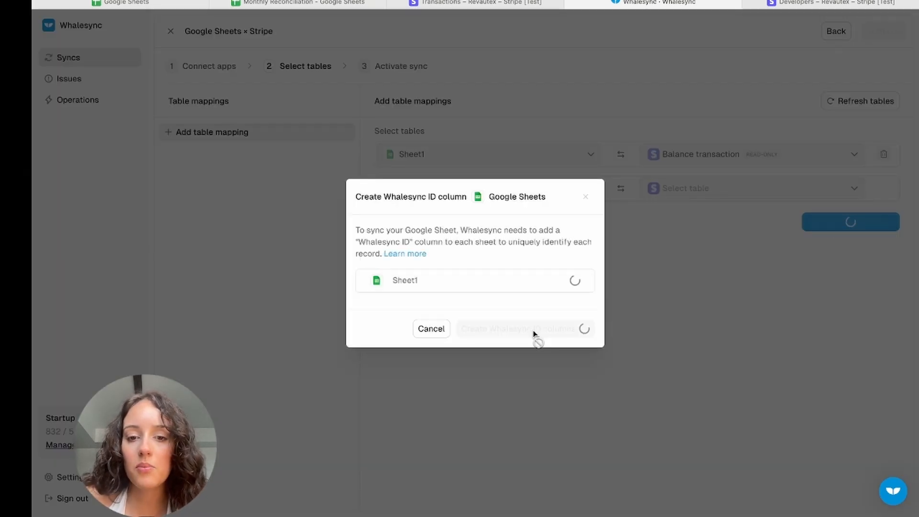
left_click(324, 6)
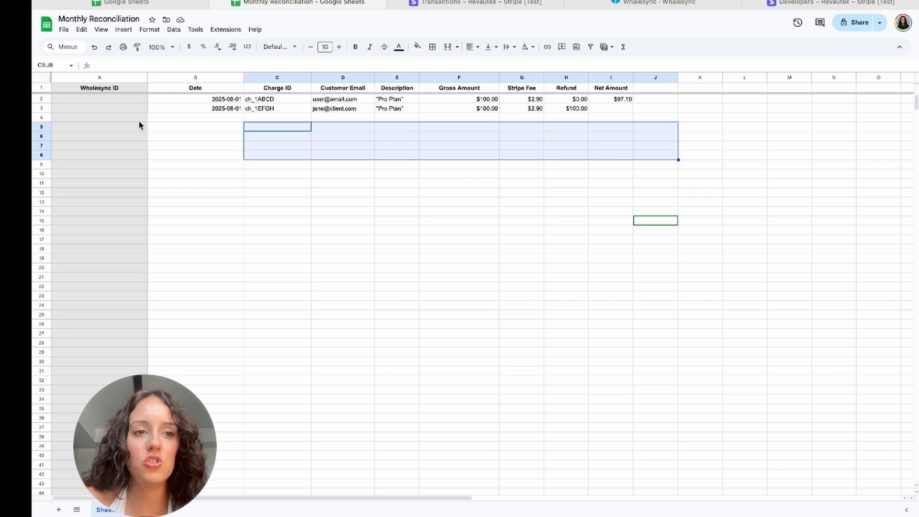
left_click(653, 2)
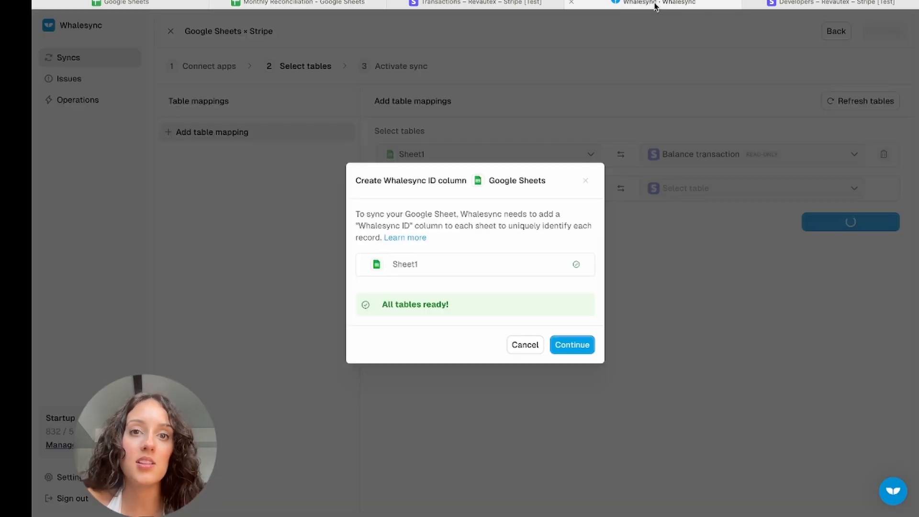
left_click(584, 344)
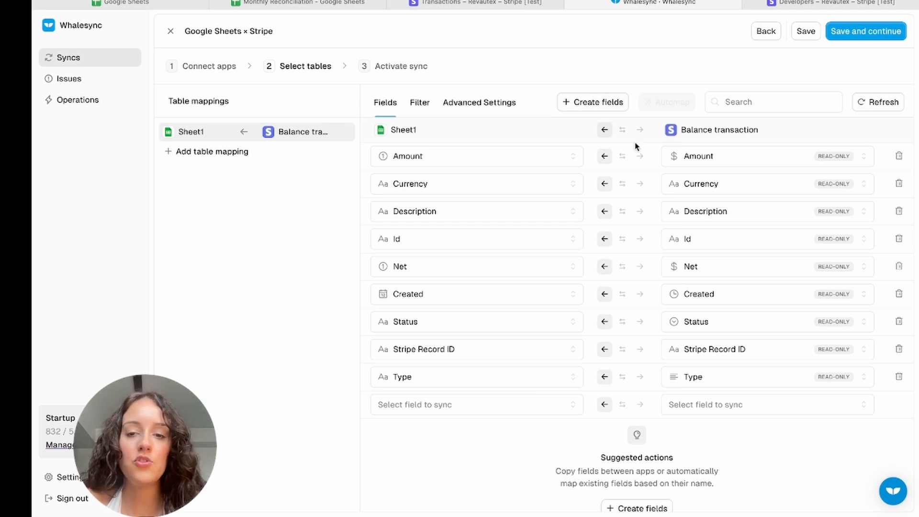
Step: Review which Stripe fields can be copied to Google Sheets, without copying any
left_click(595, 107)
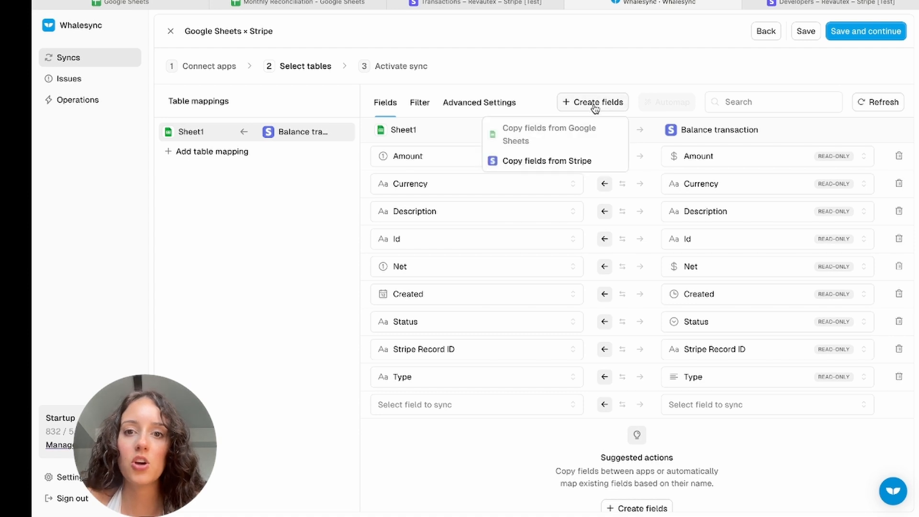
left_click(568, 168)
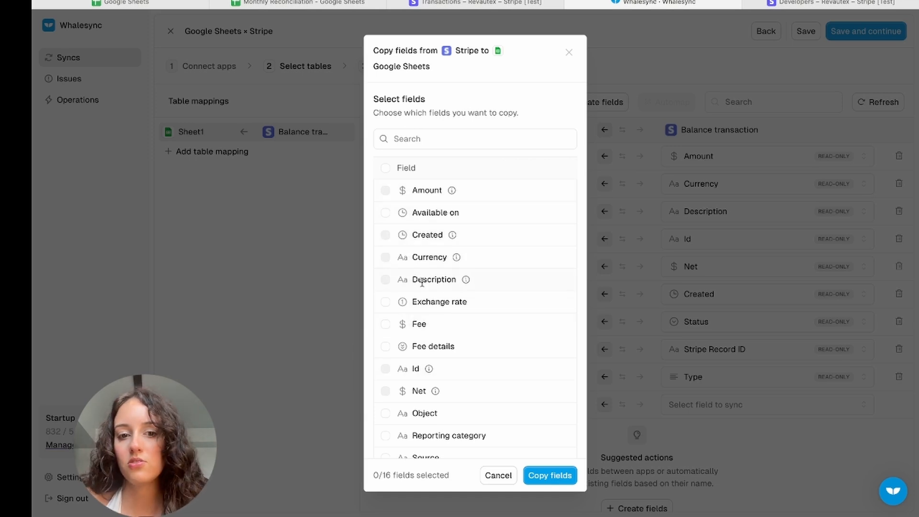
scroll(421, 282, "down", 3)
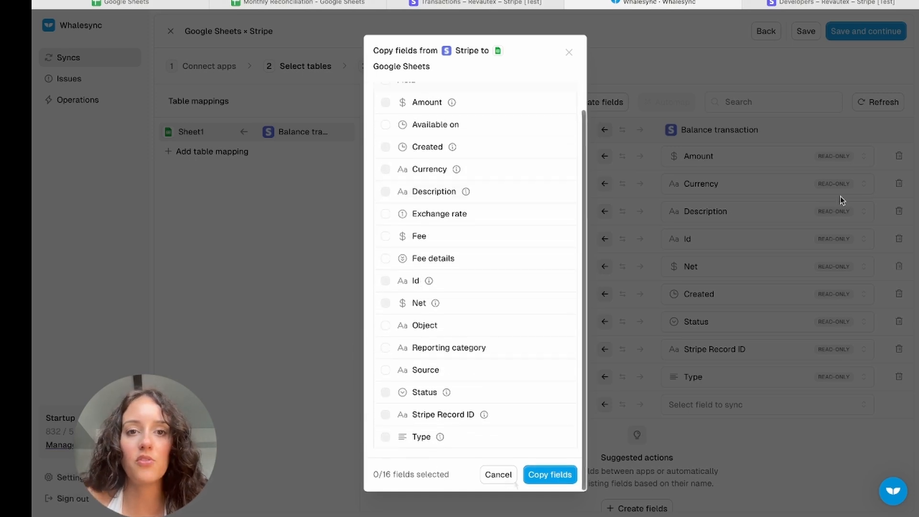
left_click(495, 480)
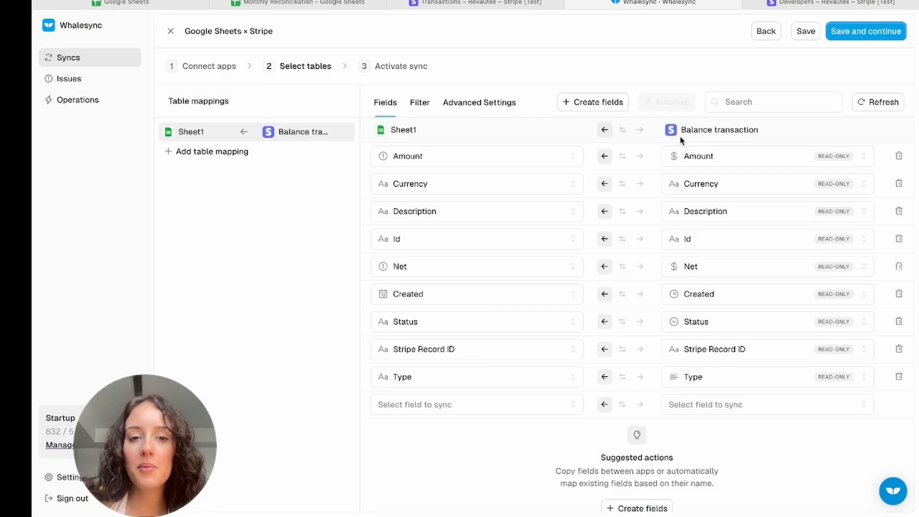
Step: Remove the Currency and Description field mappings and map Stripe's Id field to the sheet's Charge ID field
left_click(898, 187)
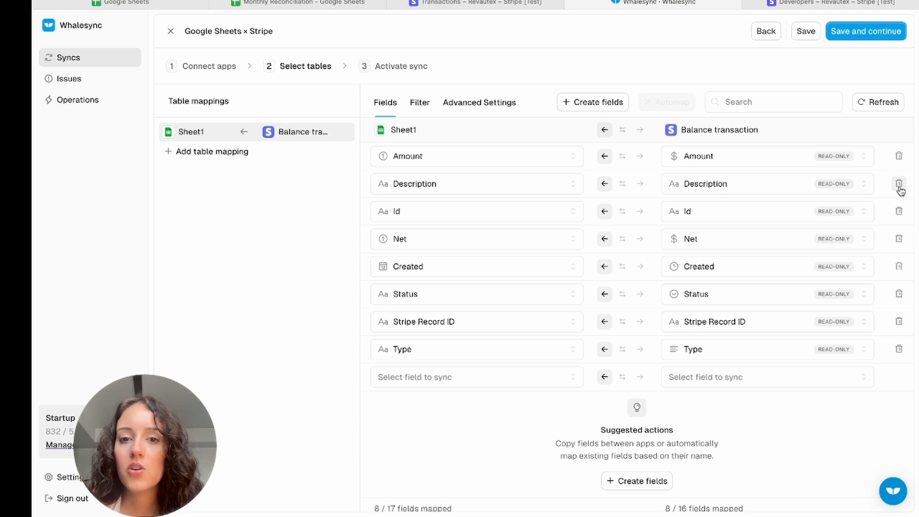
left_click(900, 185)
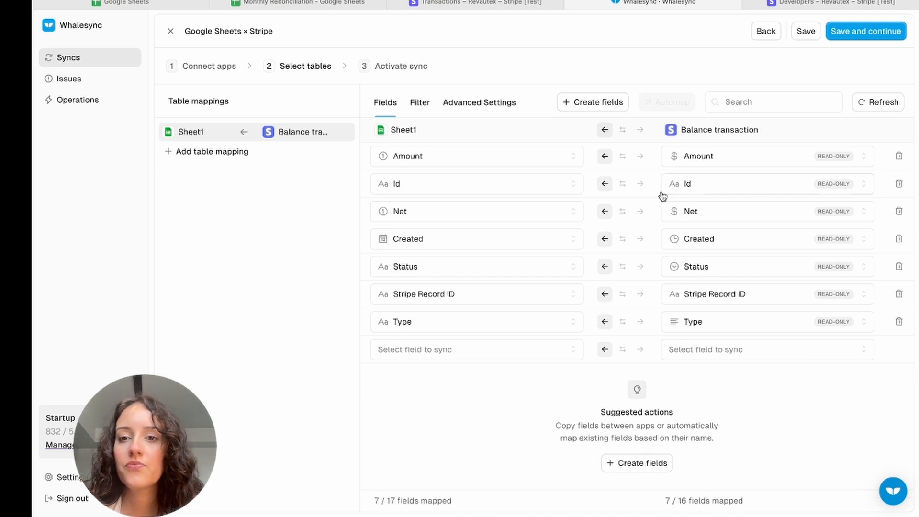
left_click(515, 181)
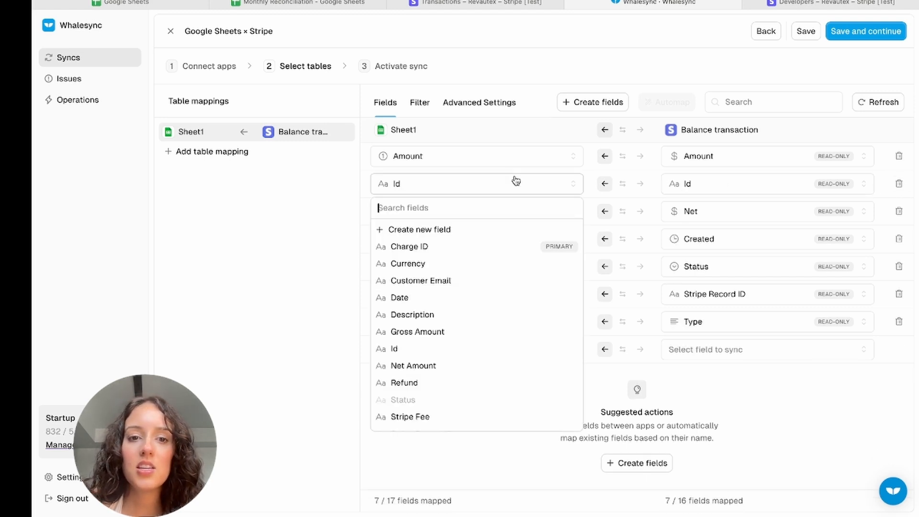
left_click(488, 246)
Step: Leave the Net mapping as it is and remove the Type field mapping
left_click(709, 216)
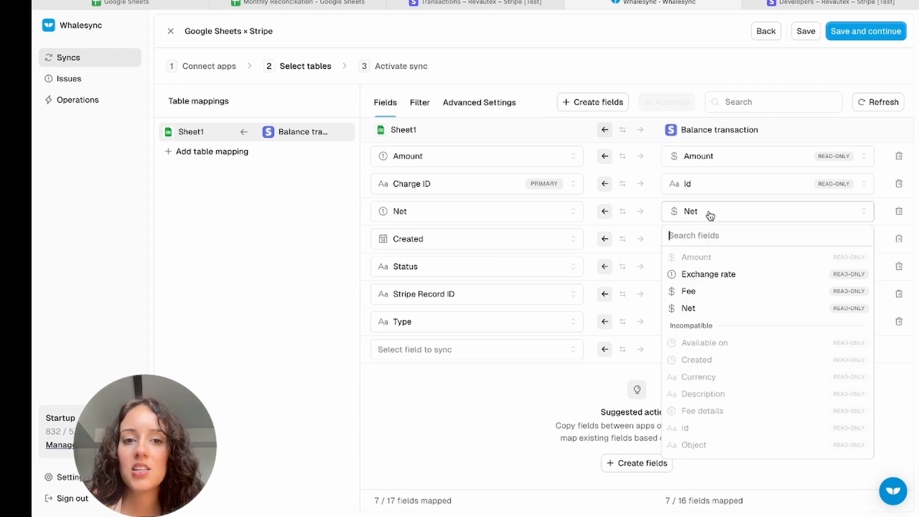
left_click(469, 447)
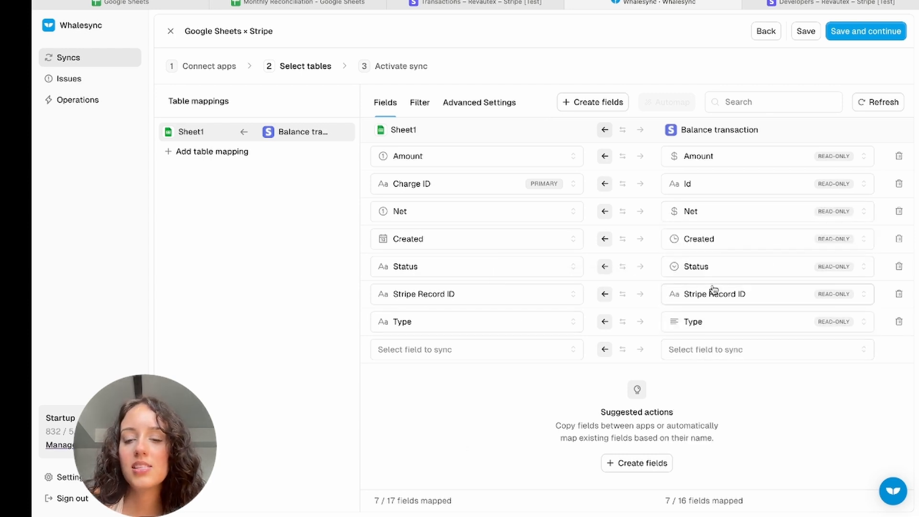
left_click(898, 321)
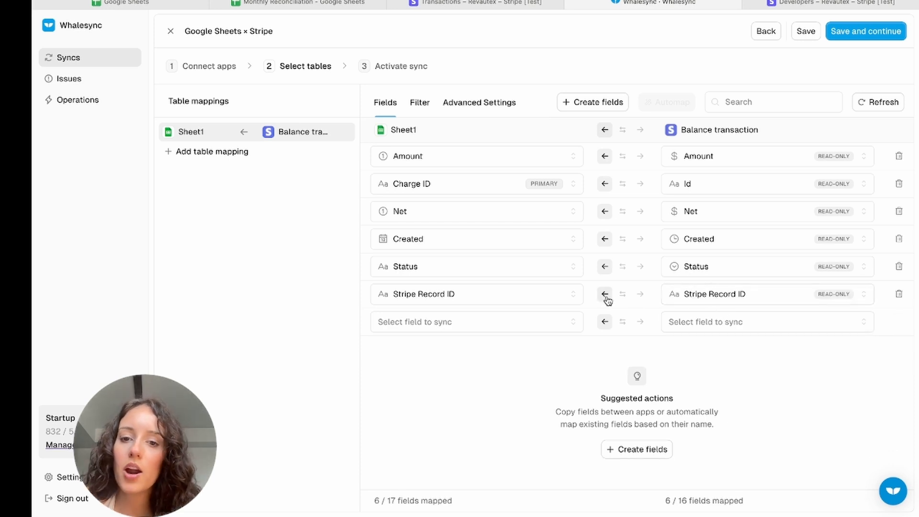
Step: Map Stripe's Fee field to the sheet's Stripe Fee field
left_click(696, 321)
scroll(701, 276, "down", 3)
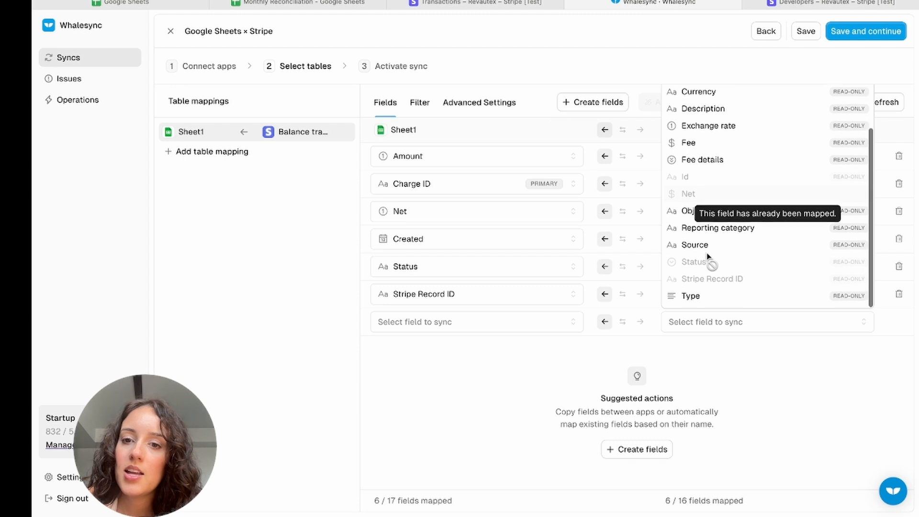
left_click(695, 149)
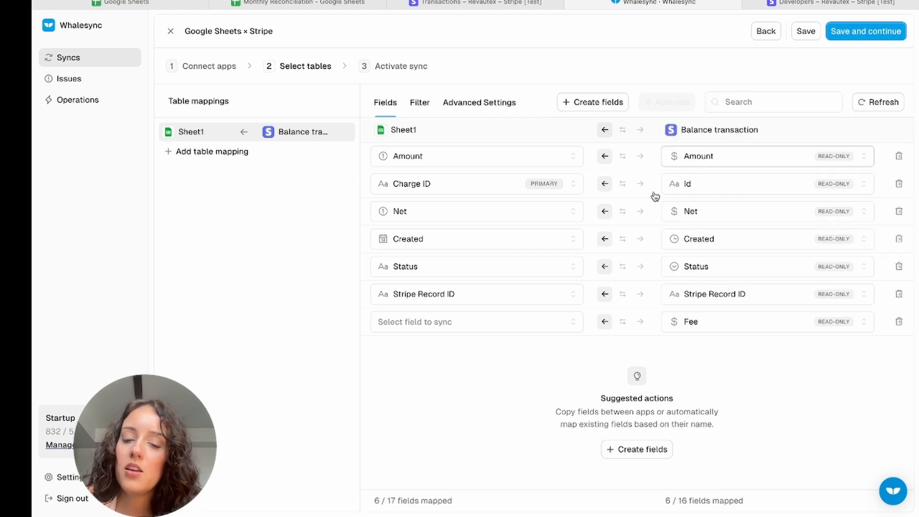
left_click(555, 326)
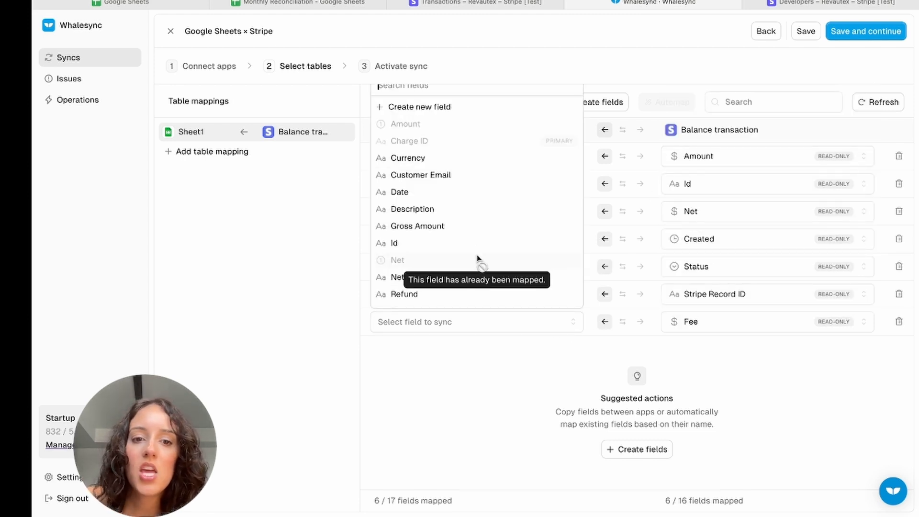
scroll(466, 268, "down", 3)
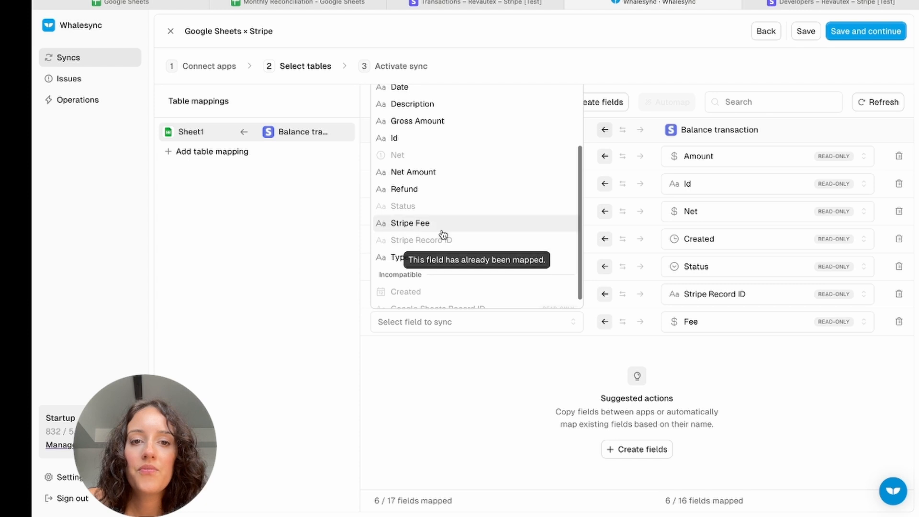
left_click(439, 224)
left_click(733, 352)
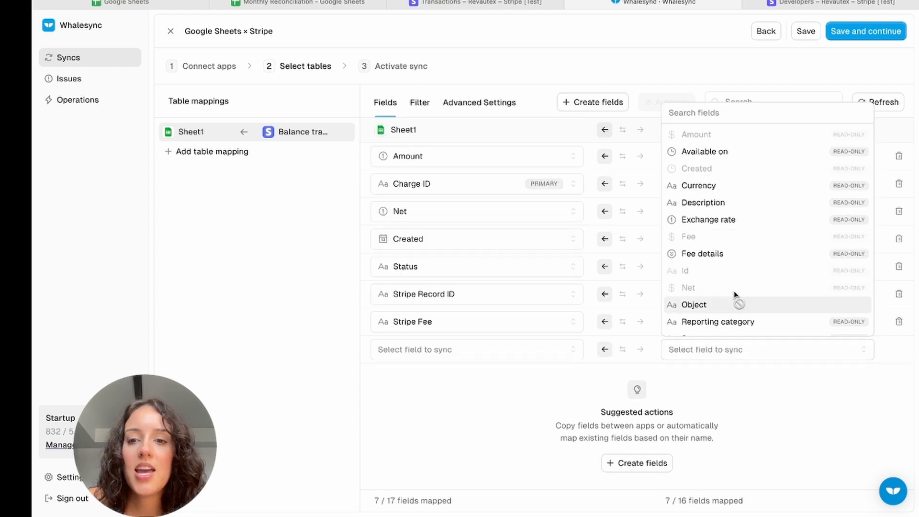
scroll(731, 299, "down", 2)
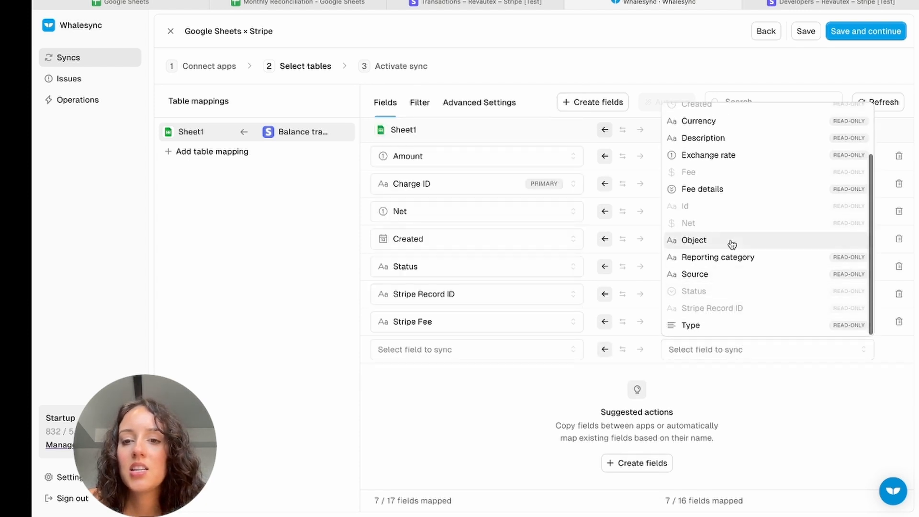
scroll(730, 244, "up", 2)
left_click(794, 374)
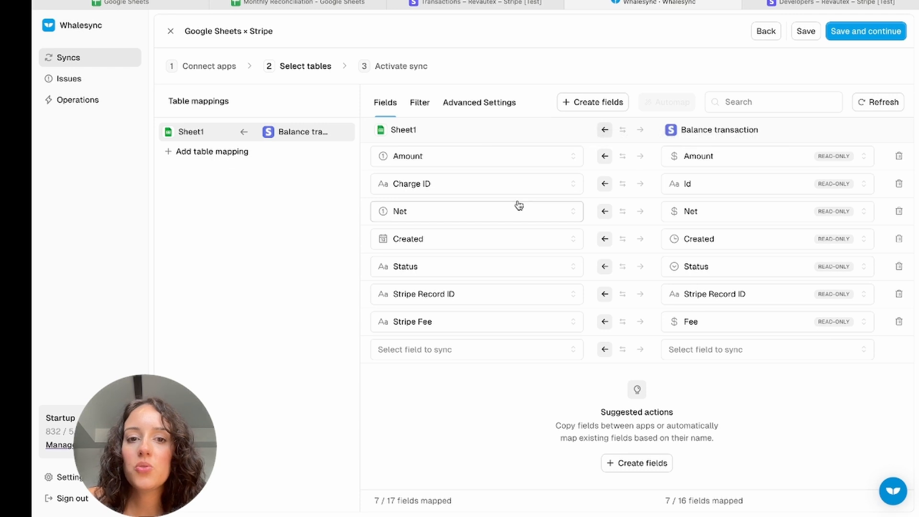
Step: Remap Stripe's Net field to the sheet's Net Amount field and Stripe's Amount field to Gross Amount
left_click(494, 213)
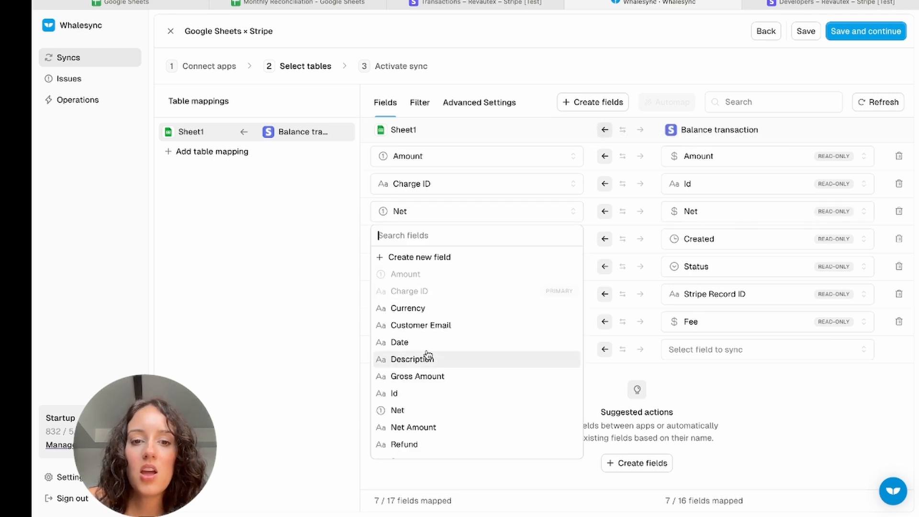
scroll(427, 356, "down", 2)
left_click(432, 372)
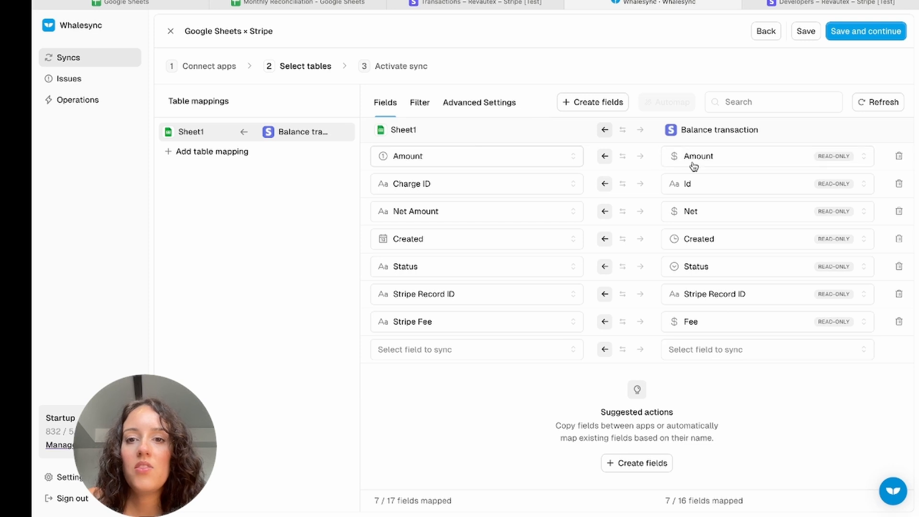
left_click(520, 157)
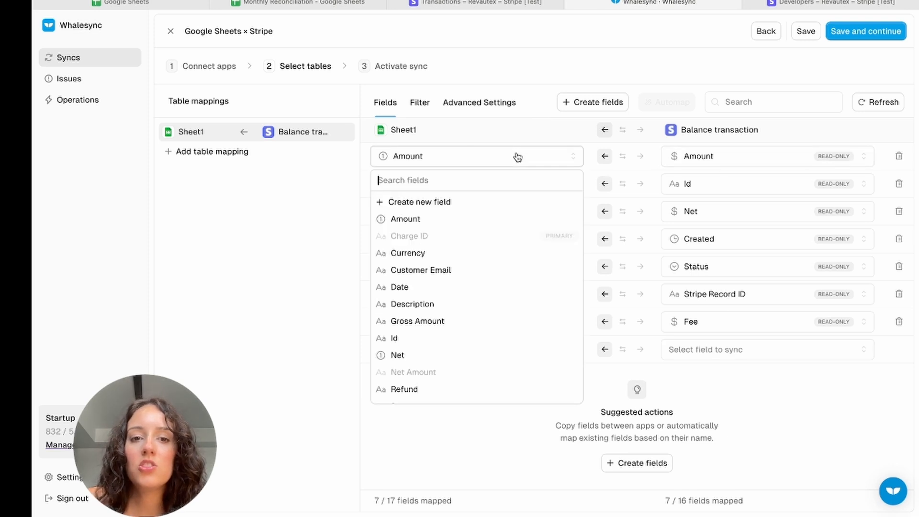
left_click(437, 321)
Step: Add a mapping from Stripe's Available on field to the sheet's Date field
left_click(708, 349)
scroll(699, 287, "down", 3)
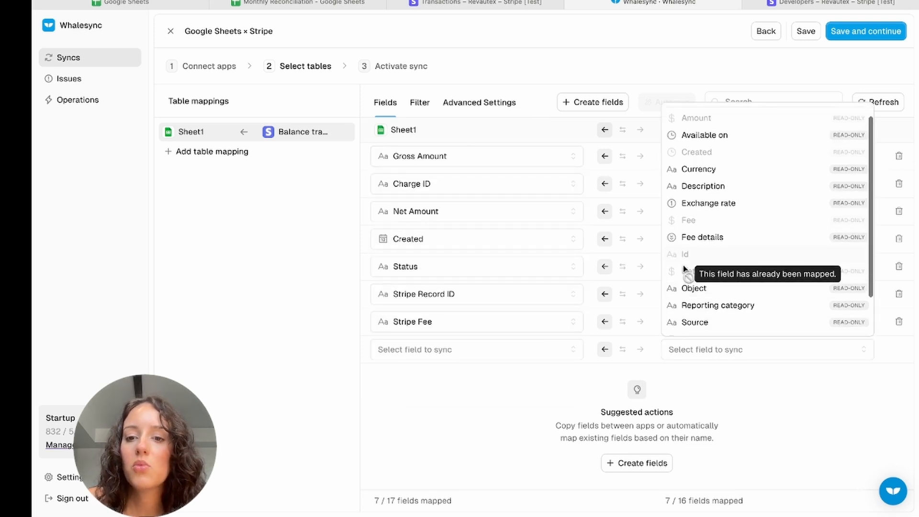
scroll(684, 270, "up", 3)
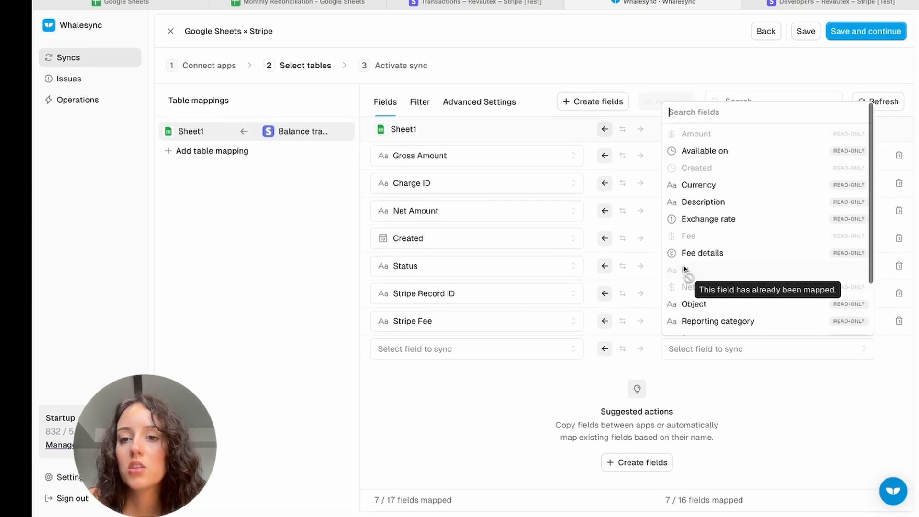
left_click(691, 151)
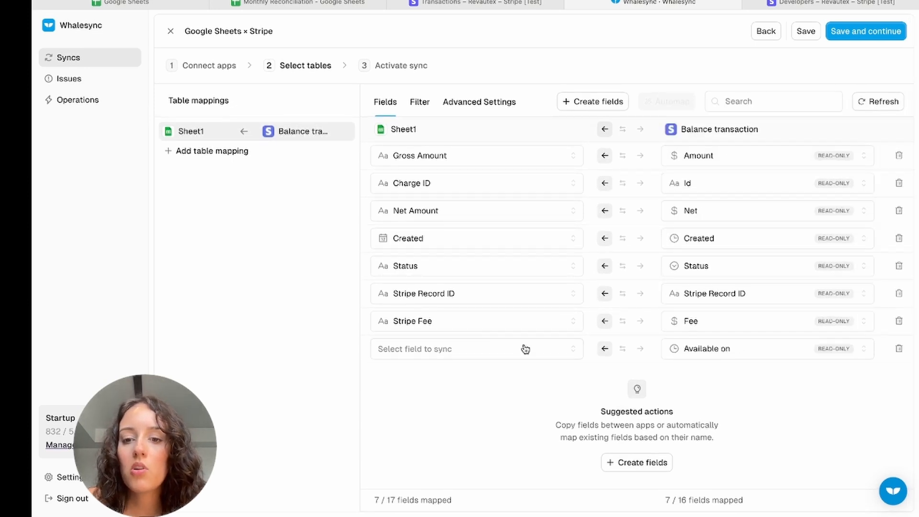
left_click(495, 357)
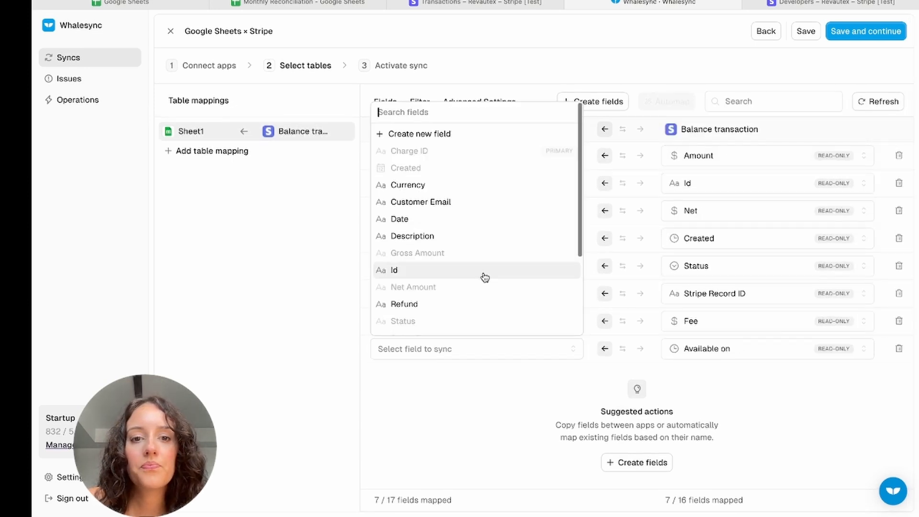
scroll(484, 275, "down", 2)
scroll(483, 277, "down", 3)
scroll(484, 277, "up", 4)
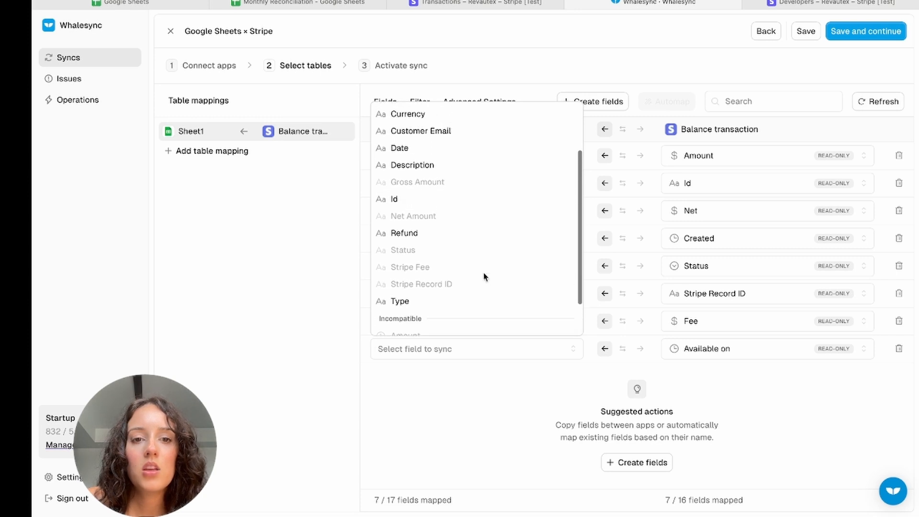
scroll(484, 277, "down", 1)
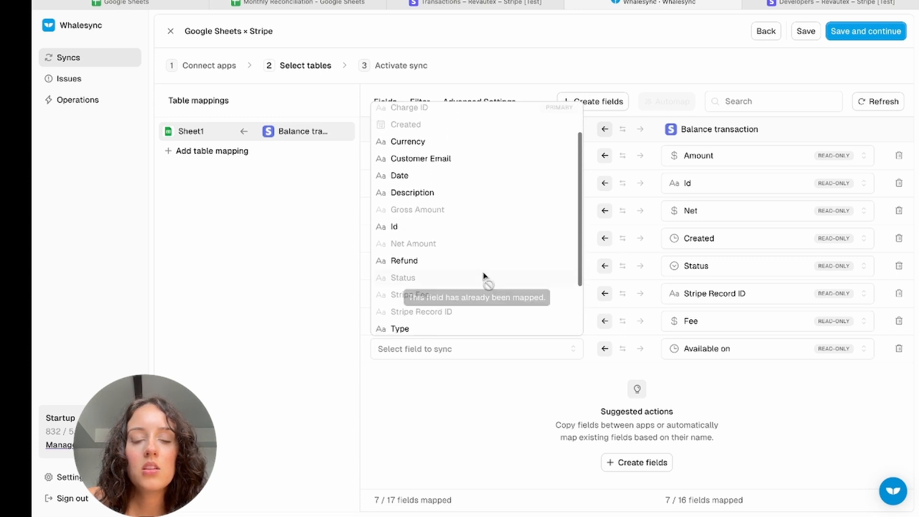
left_click(455, 177)
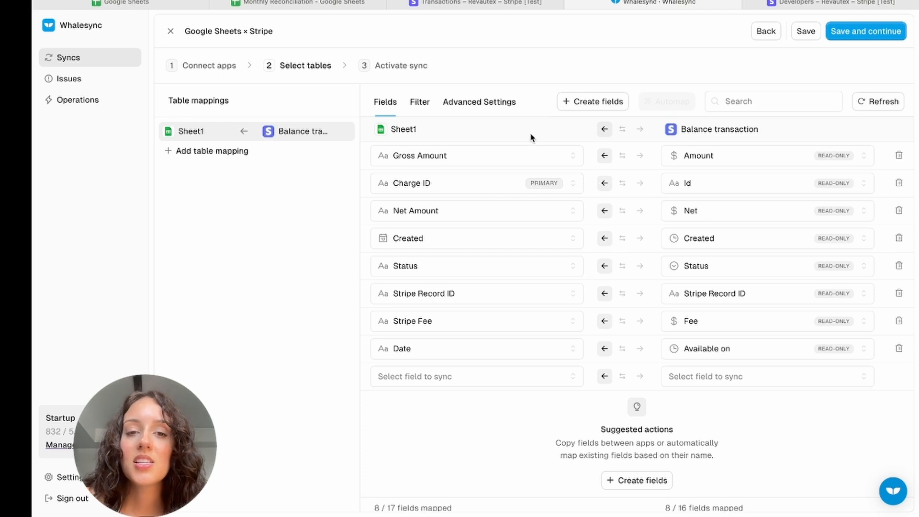
Step: Try a filter that syncs only records where Created is after 01/08/2025 00:00, and remove the condition
left_click(425, 107)
left_click(430, 151)
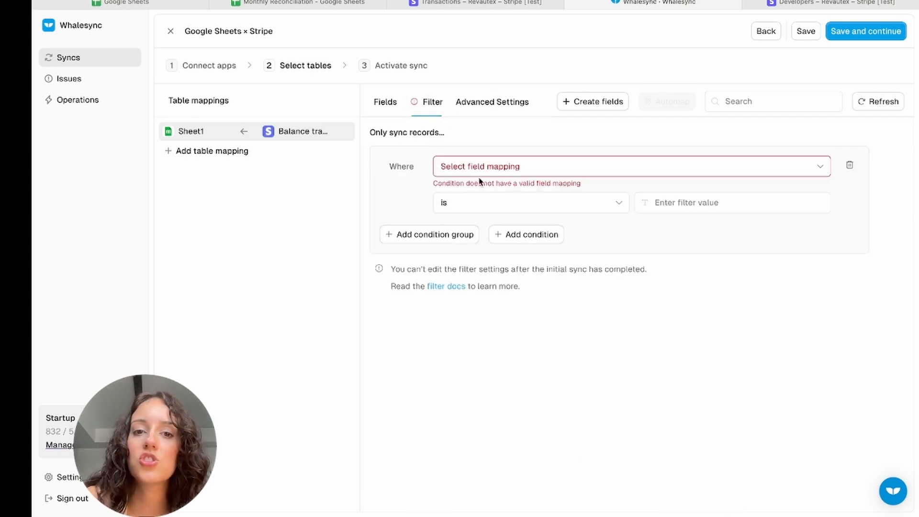
left_click(487, 171)
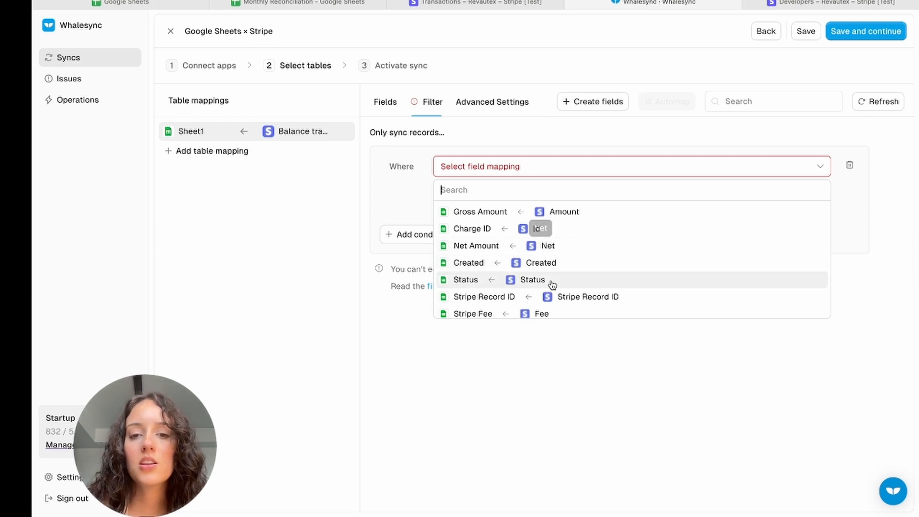
left_click(557, 266)
left_click(592, 199)
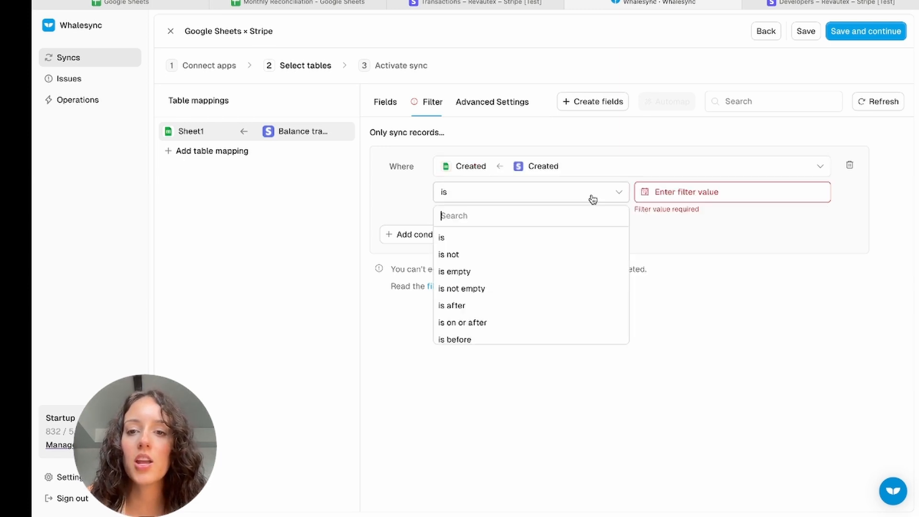
scroll(511, 313, "down", 1)
left_click(497, 283)
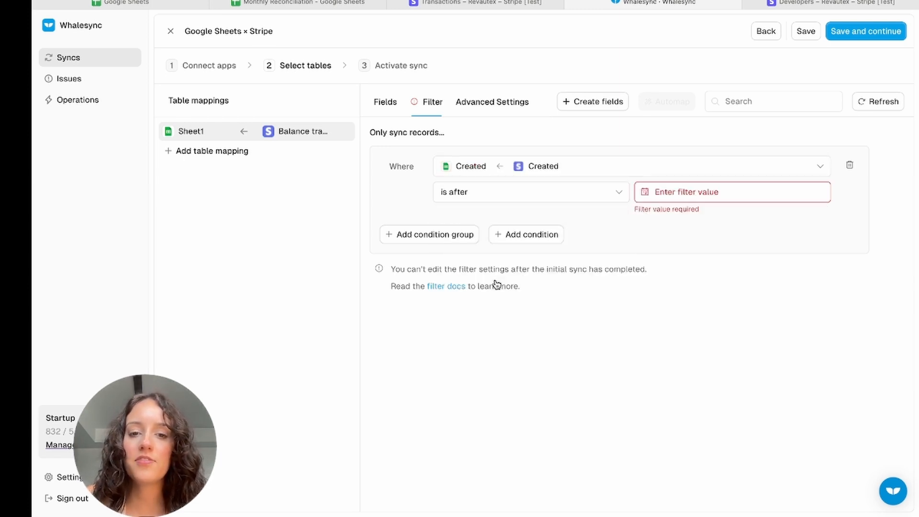
left_click(692, 203)
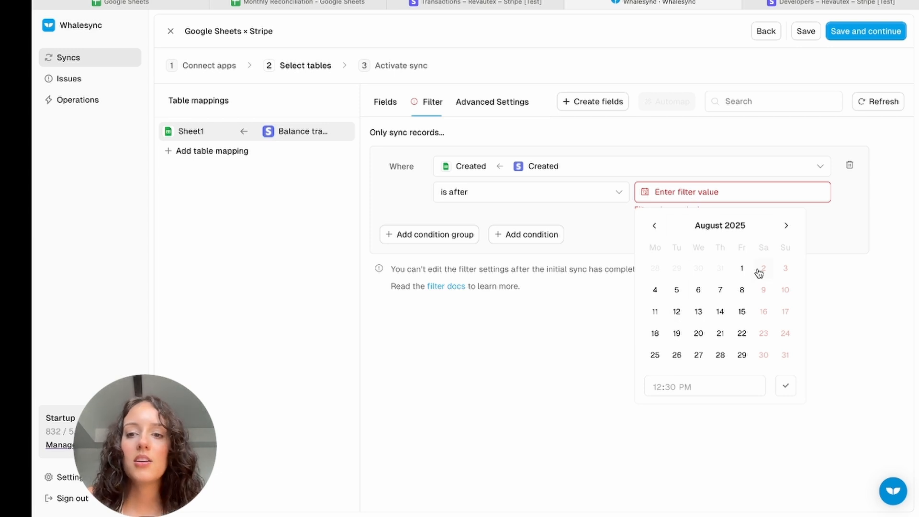
left_click(742, 268)
left_click(593, 369)
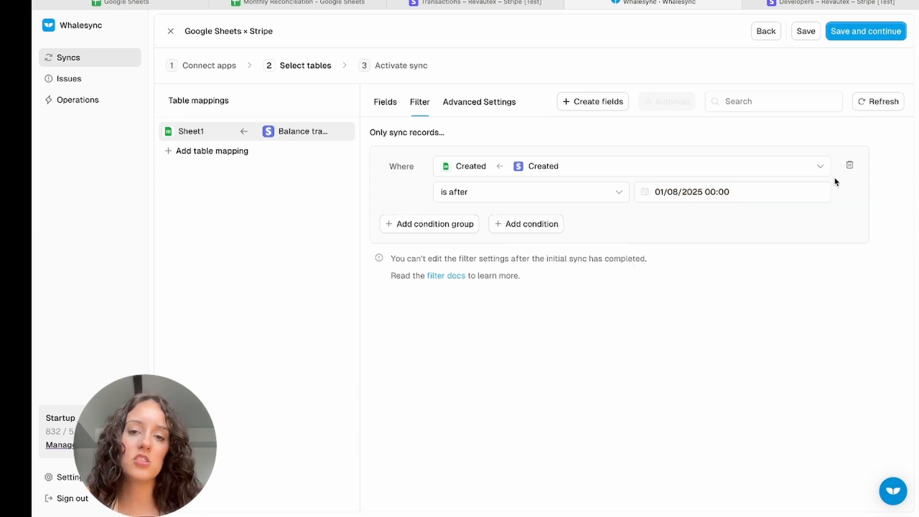
left_click(849, 164)
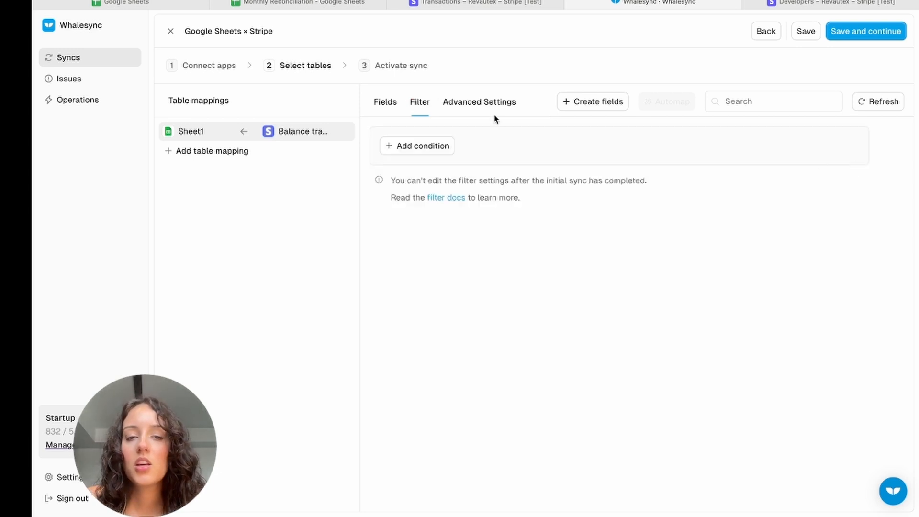
Step: Save the field mappings, continue to activation and scan the existing records for potential data conflicts
left_click(388, 110)
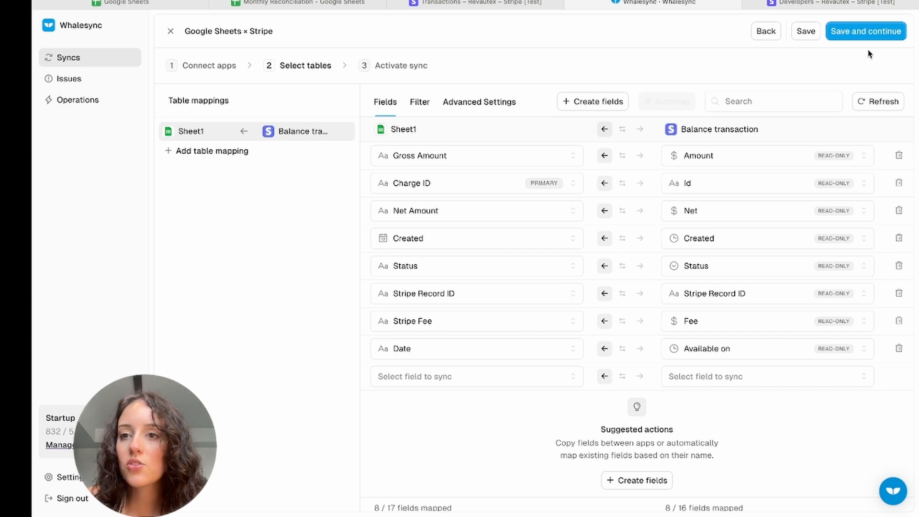
left_click(864, 34)
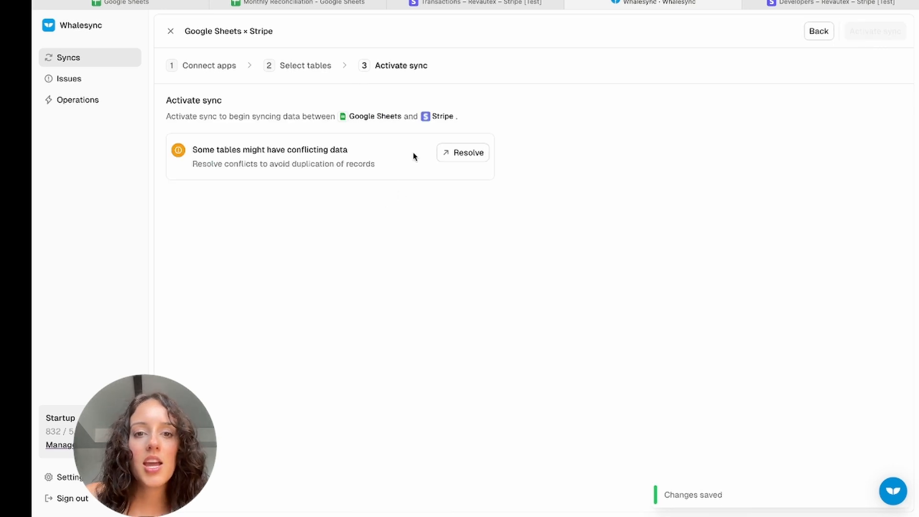
left_click(473, 159)
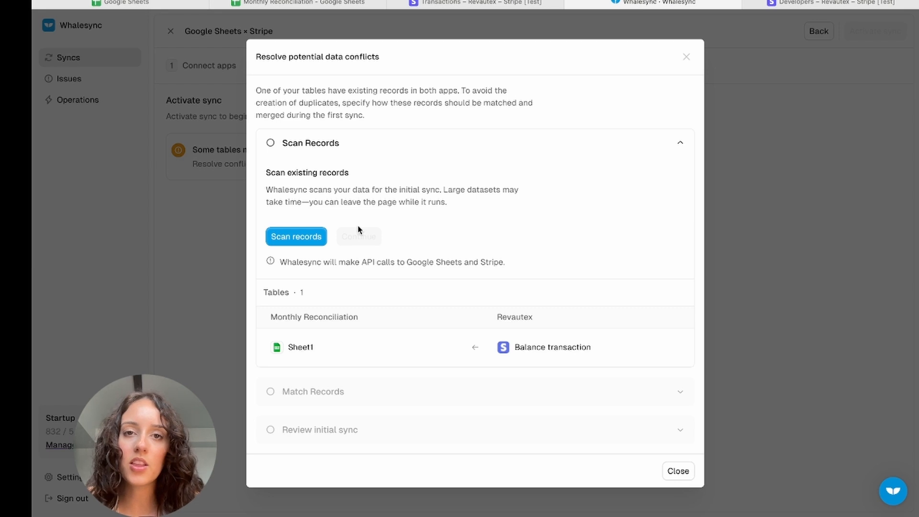
left_click(313, 237)
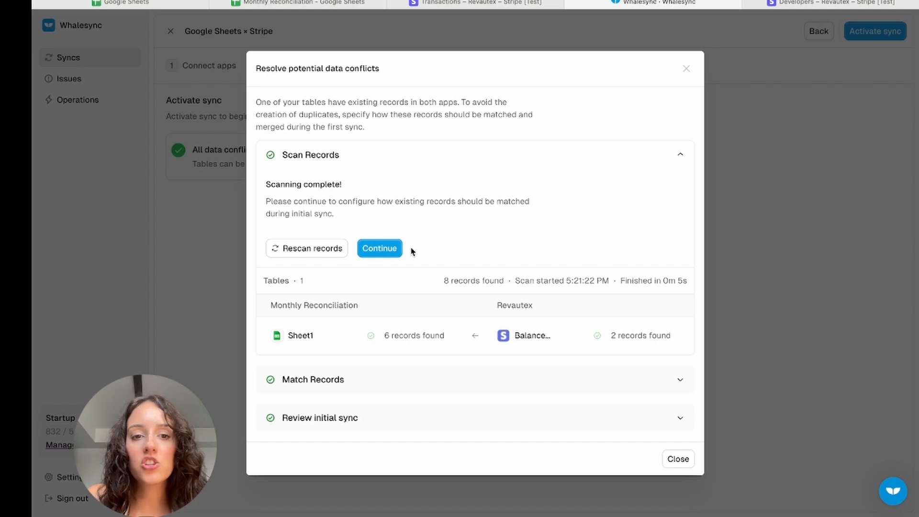
Step: Accept the record matching and confirm the initial sync preview
left_click(387, 254)
left_click(304, 262)
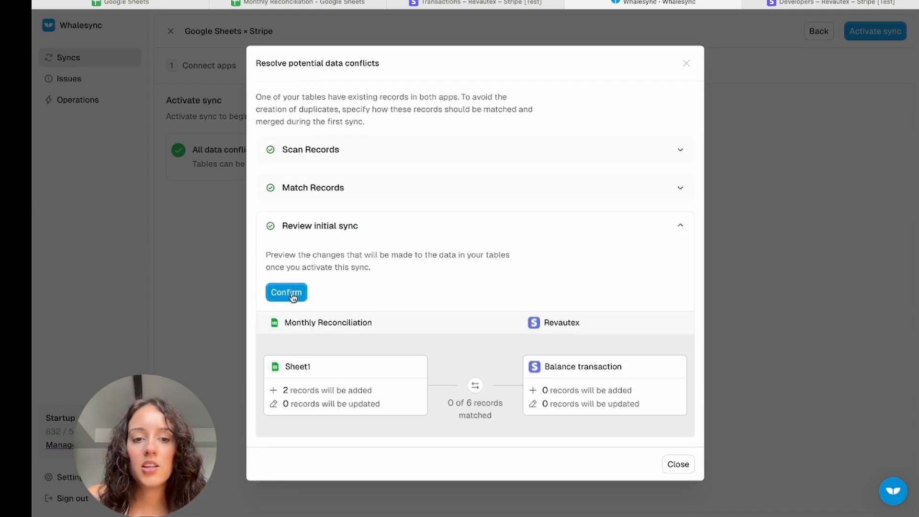
left_click(287, 292)
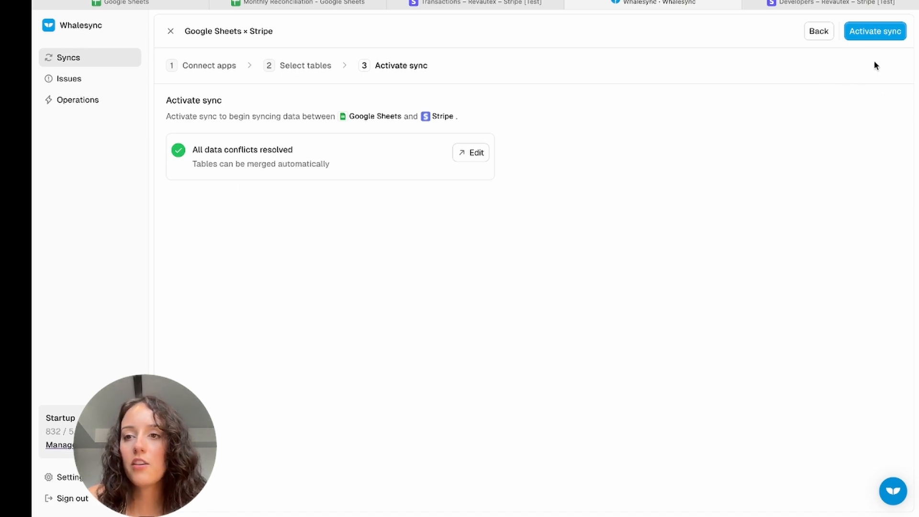
Step: Activate the Google Sheets and Stripe sync and check the synced transactions in the Monthly Reconciliation spreadsheet
left_click(874, 32)
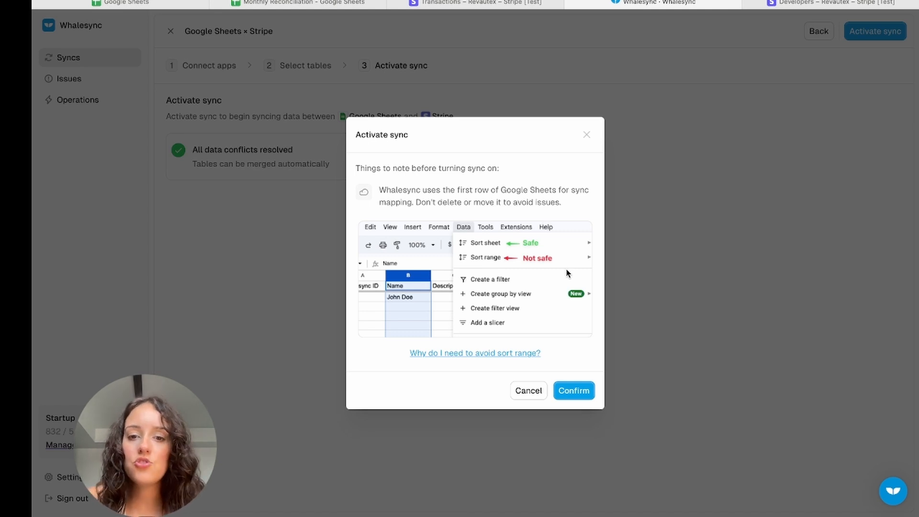
left_click(576, 391)
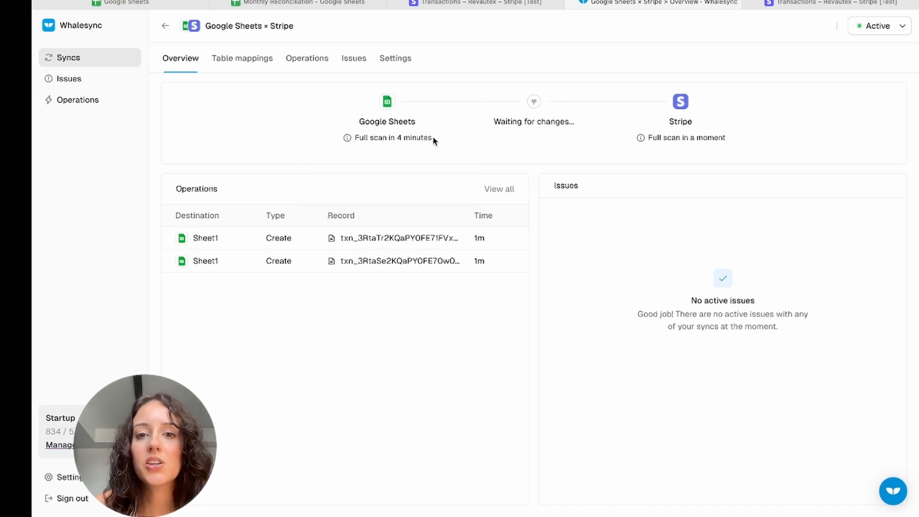
left_click(297, 3)
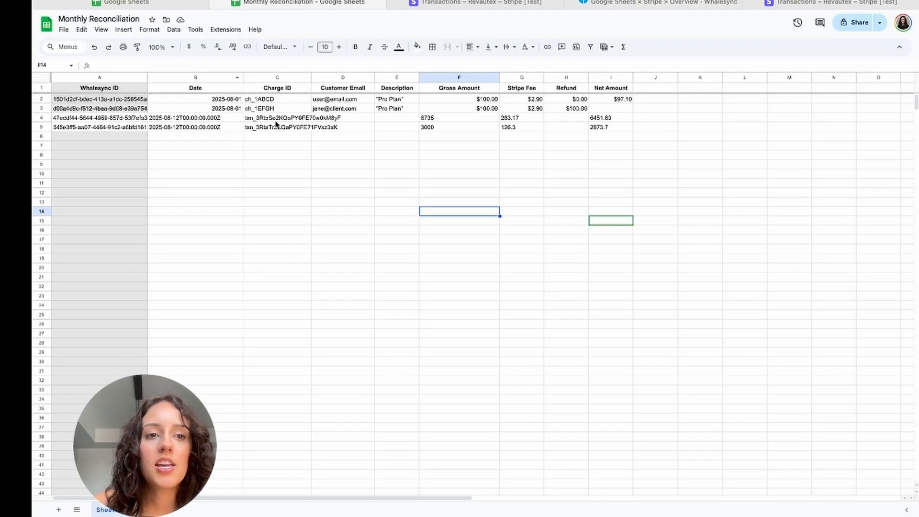